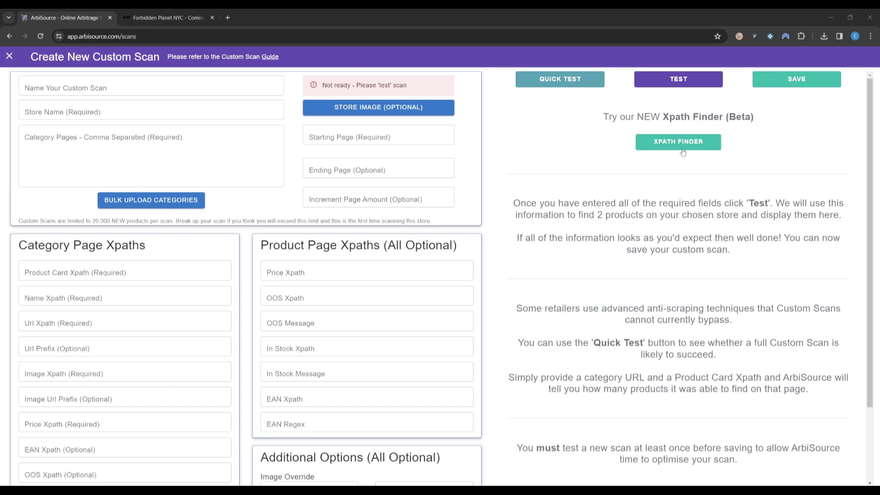
pyautogui.click(683, 147)
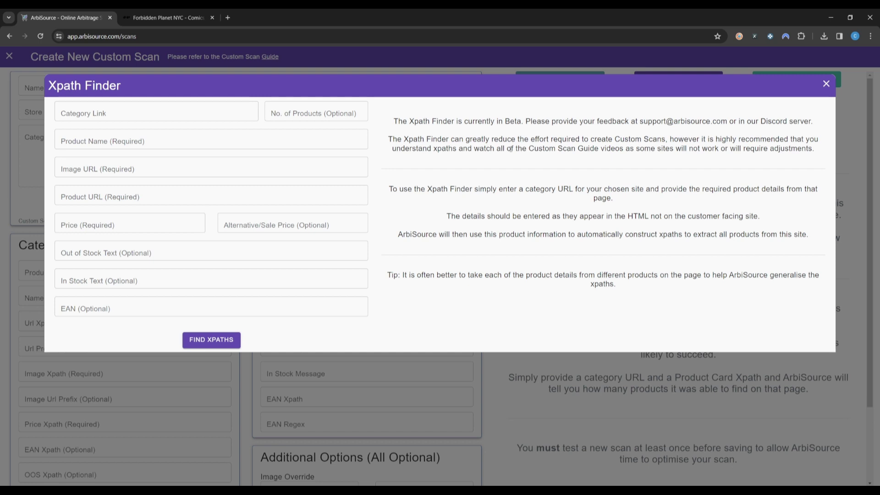
pyautogui.click(189, 19)
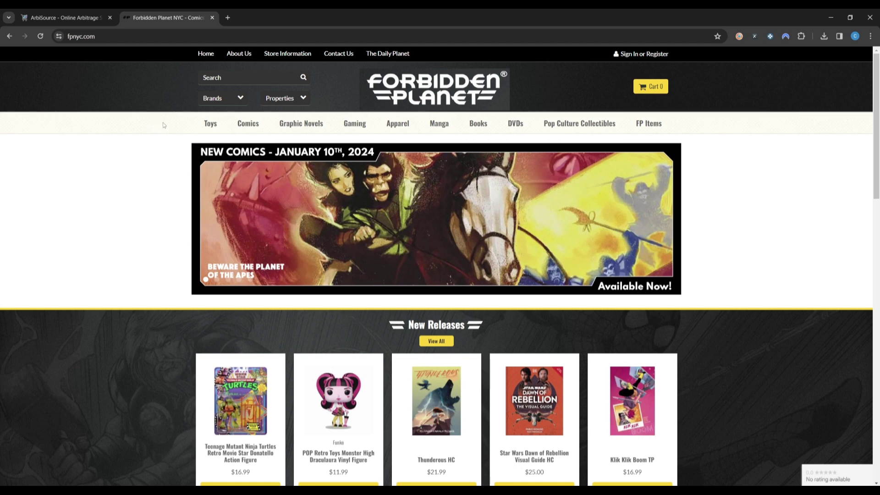
pyautogui.click(209, 124)
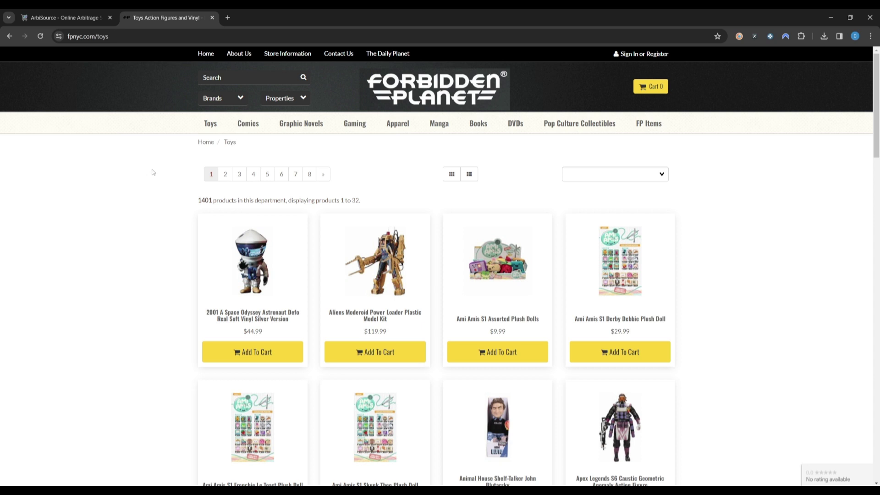
pyautogui.click(134, 37)
pyautogui.hotkey('ctrl', 'c')
pyautogui.click(84, 18)
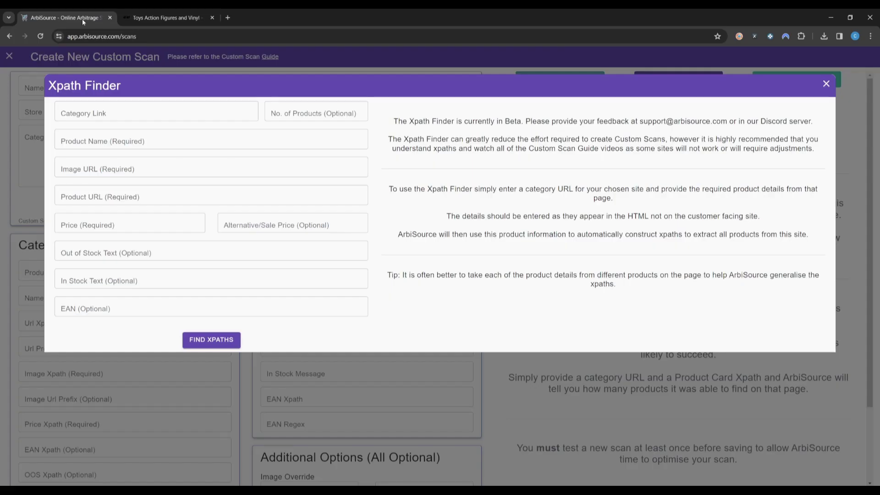
pyautogui.click(124, 110)
pyautogui.hotkey('ctrl', 'v')
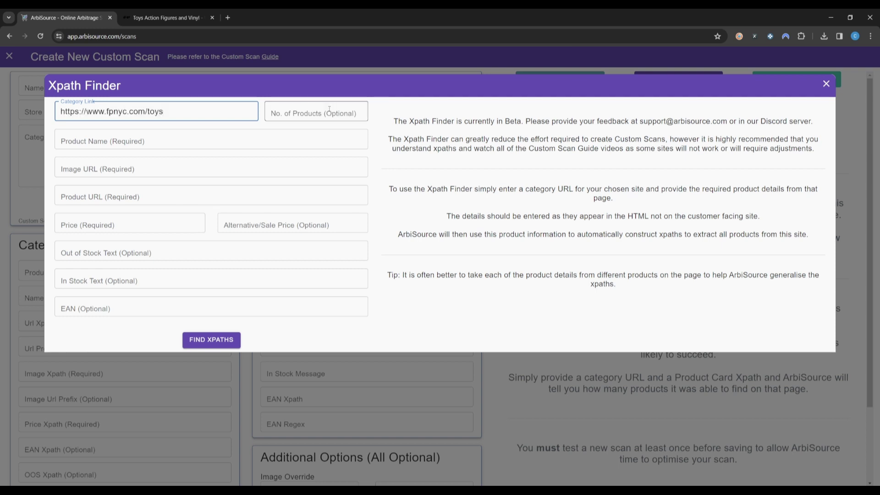
pyautogui.click(389, 113)
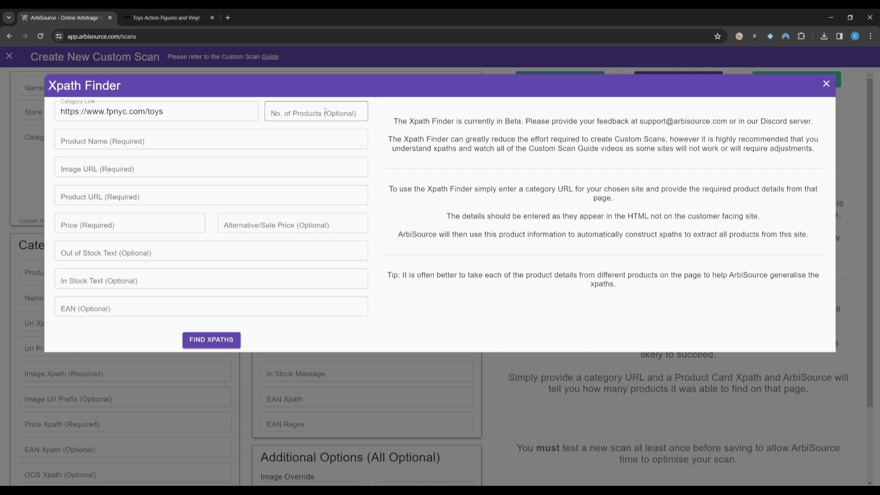
# Step: Enter 32 as No. of Products, matching the toys page's '1 to 32' range
pyautogui.click(166, 17)
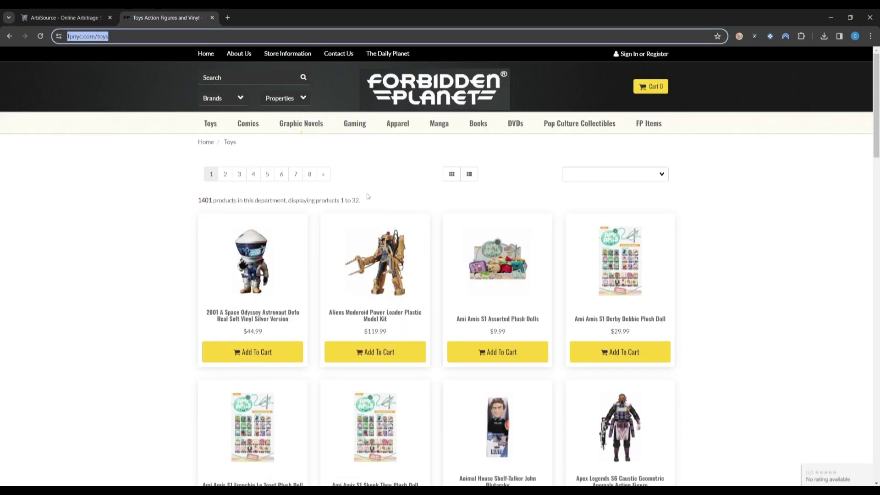
pyautogui.moveTo(341, 200); pyautogui.dragTo(362, 200)
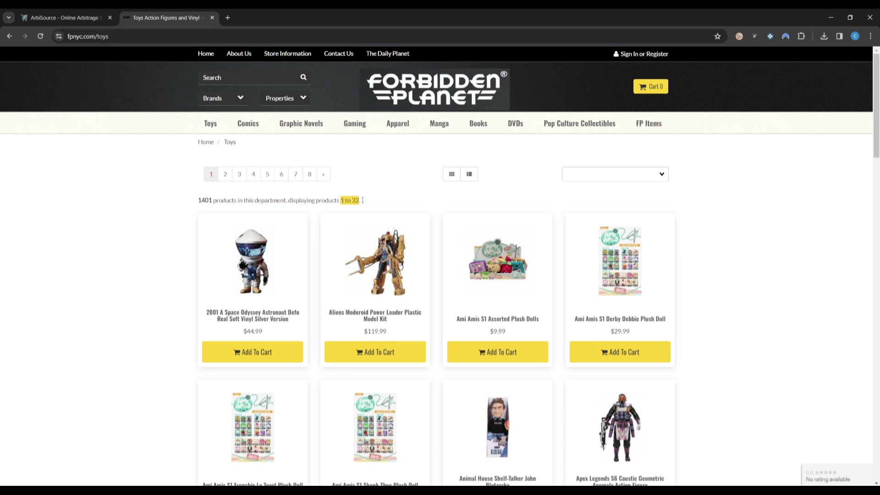
pyautogui.click(368, 202)
pyautogui.click(58, 17)
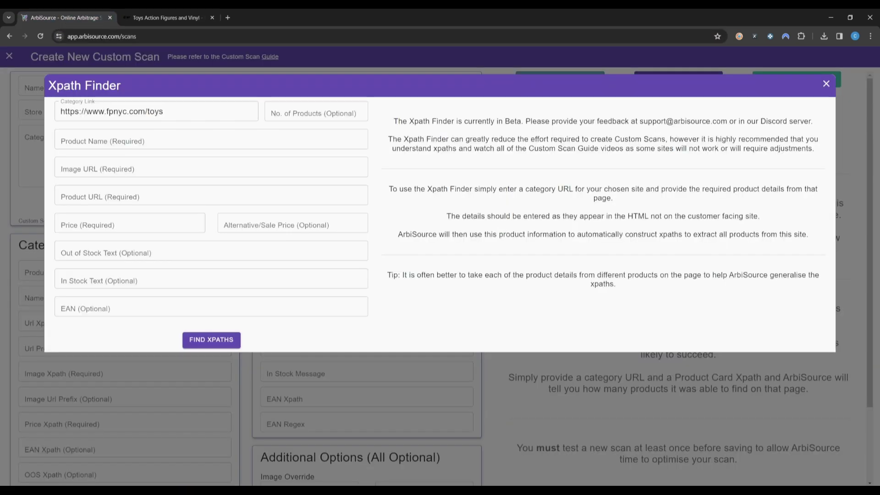
pyautogui.click(275, 115)
pyautogui.write('32')
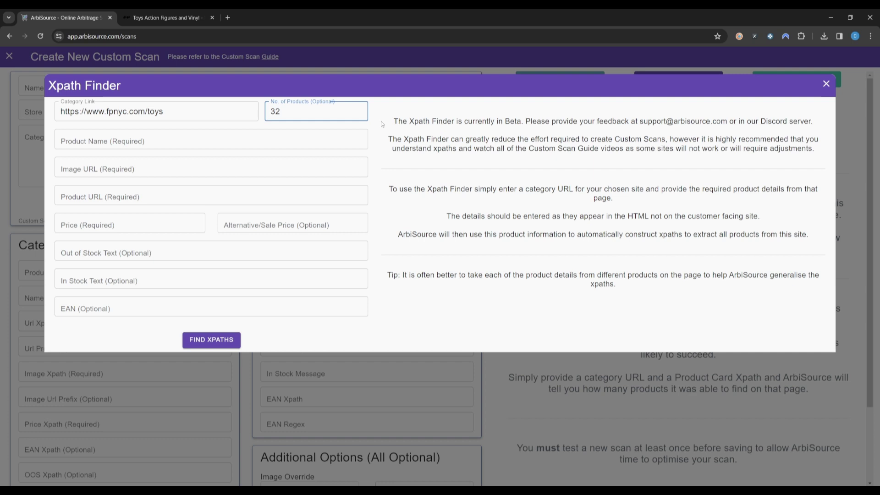
pyautogui.click(381, 121)
pyautogui.click(169, 18)
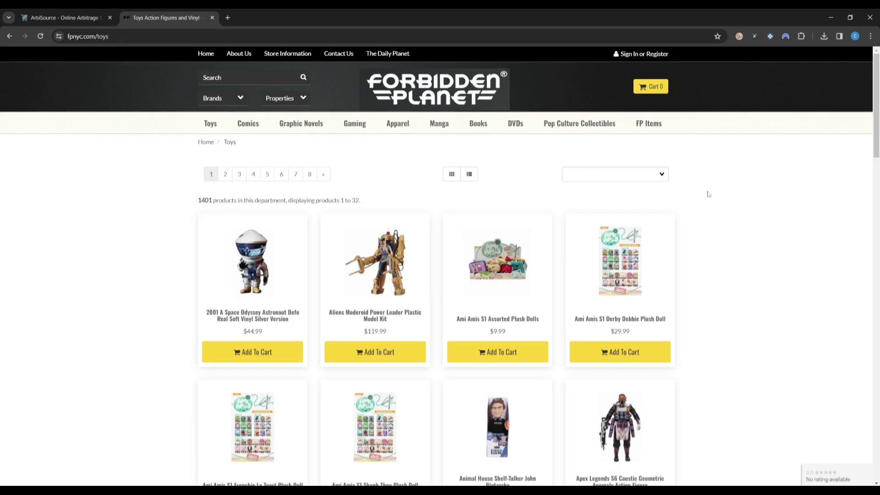
pyautogui.scroll(-12, 708, 194)
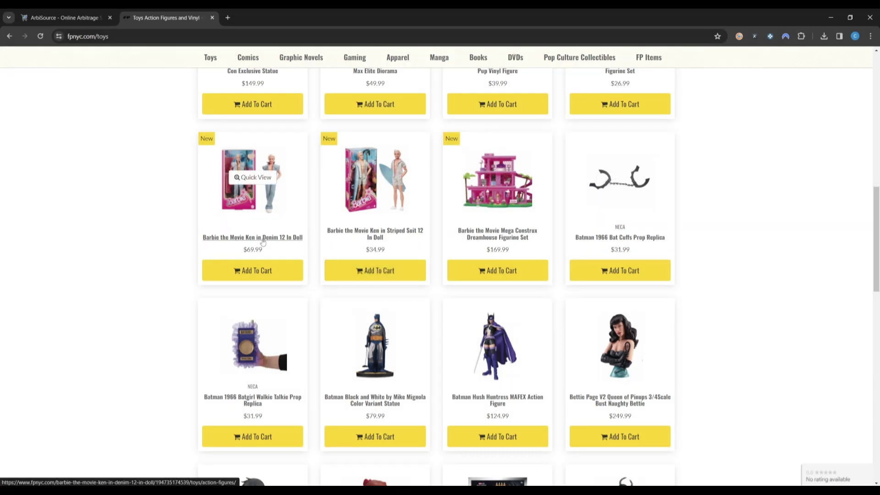
# Step: Copy 'Barbie the Movie Ken in Denim 12 In Doll' from DevTools into Product Name
pyautogui.rightClick(262, 242)
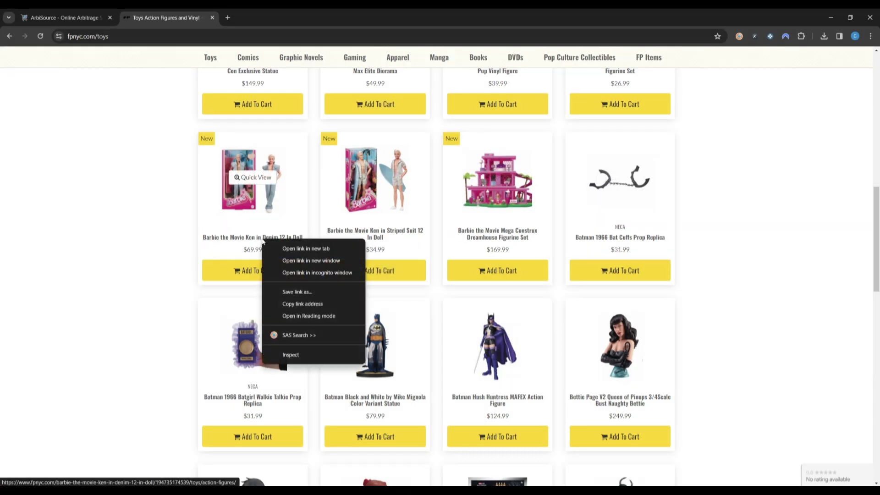
pyautogui.click(298, 352)
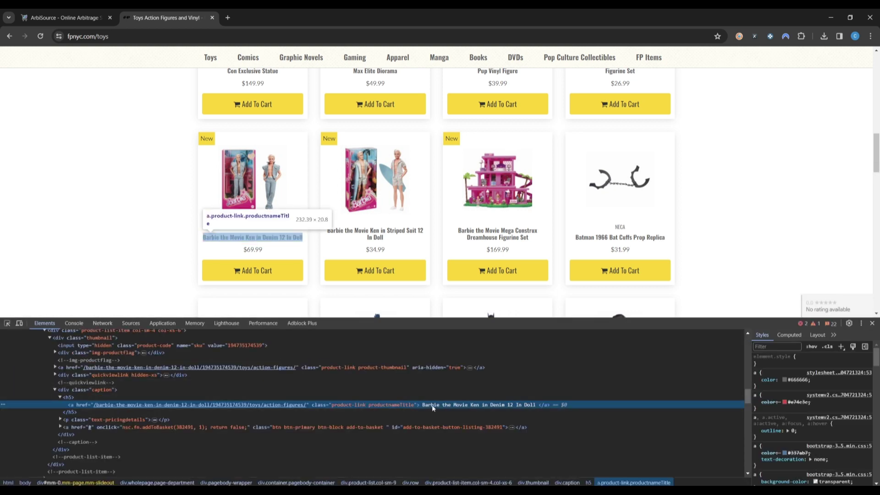
pyautogui.doubleClick(431, 406)
pyautogui.click(425, 405)
pyautogui.moveTo(424, 405); pyautogui.dragTo(539, 406)
pyautogui.hotkey('ctrl', 'c')
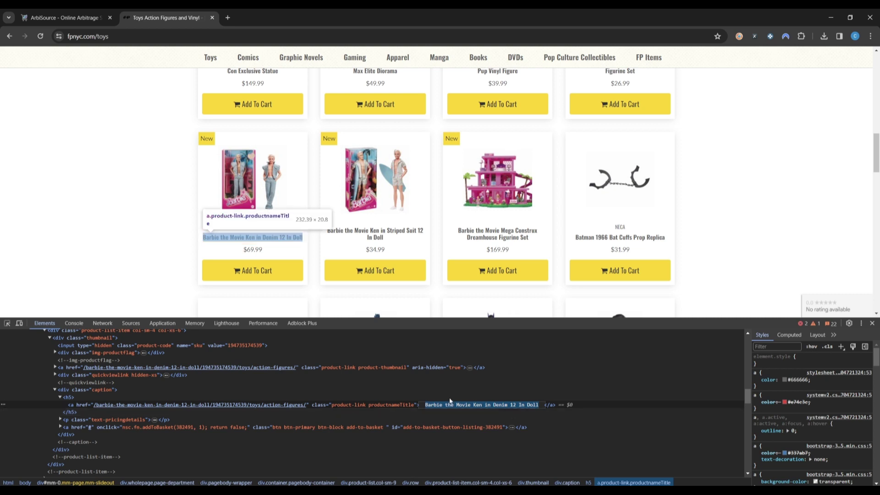
pyautogui.click(64, 17)
pyautogui.click(122, 144)
pyautogui.hotkey('ctrl', 'v')
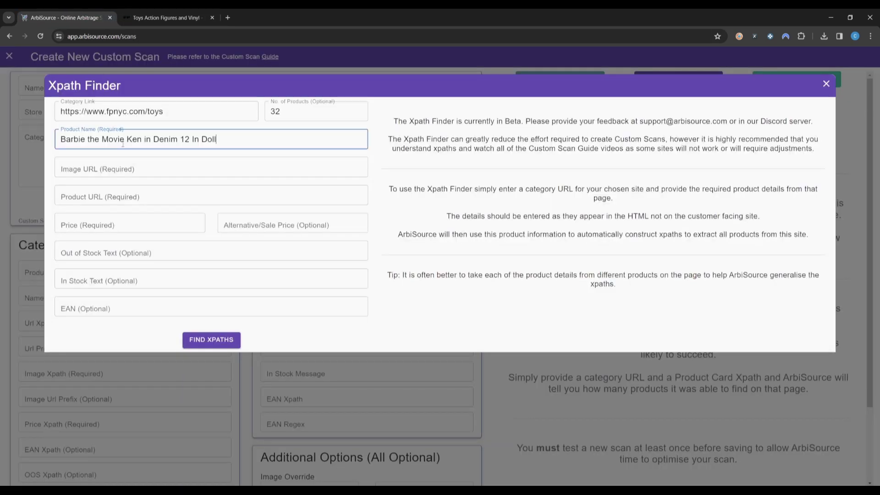
pyautogui.click(384, 150)
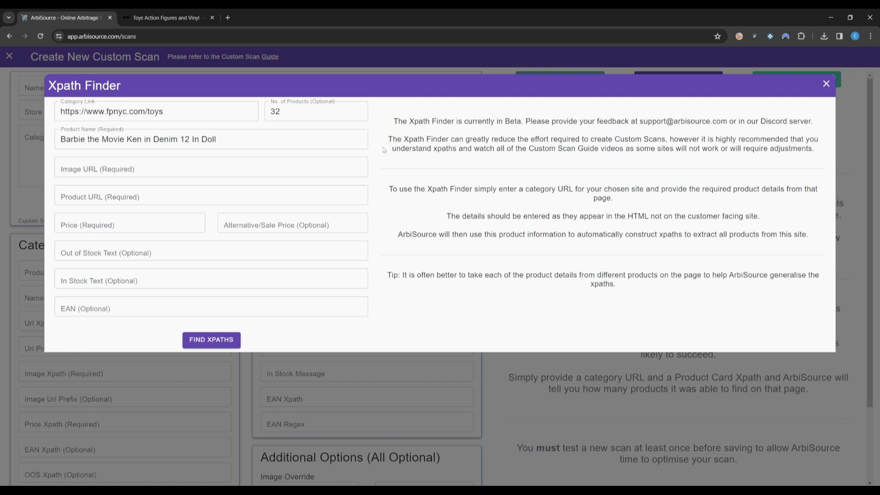
# Step: Copy the Striped Suit Ken image's source address from DevTools into Image URL
pyautogui.click(165, 18)
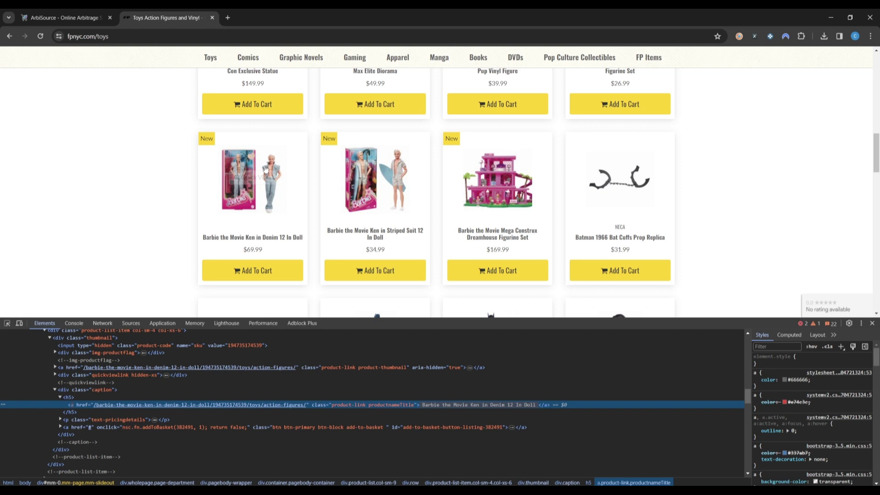
pyautogui.rightClick(371, 197)
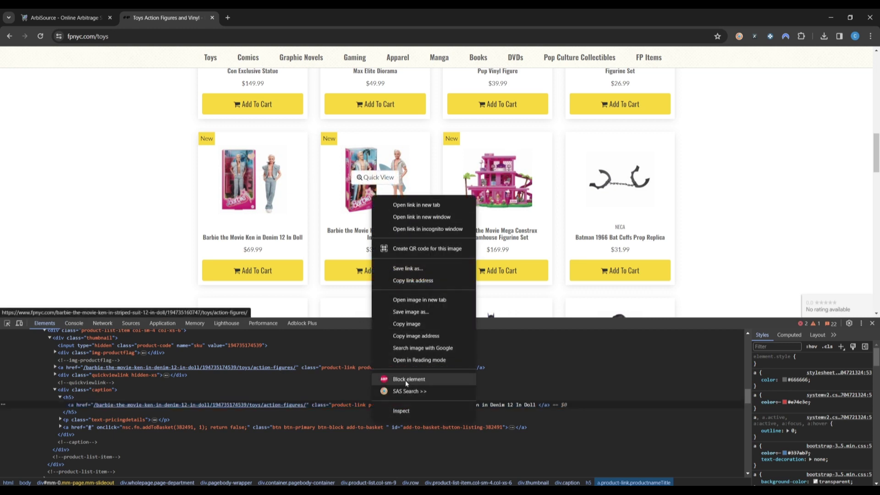
pyautogui.click(406, 411)
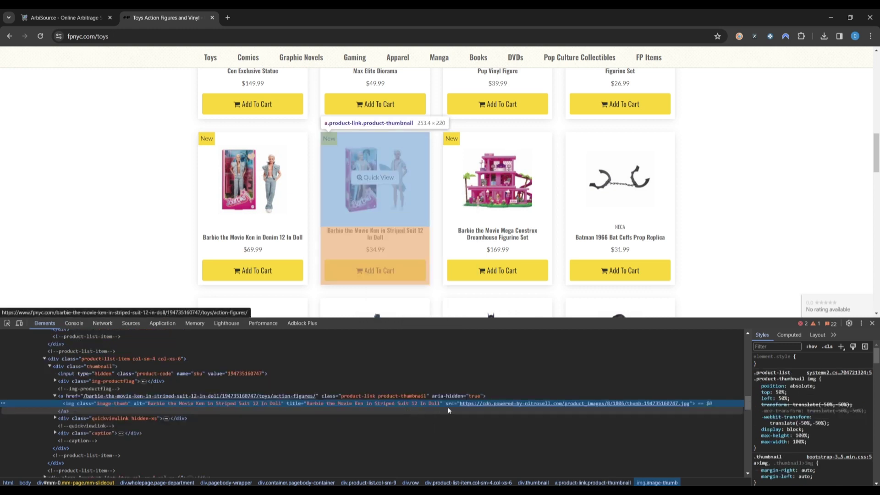
pyautogui.doubleClick(462, 404)
pyautogui.hotkey('ctrl', 'c')
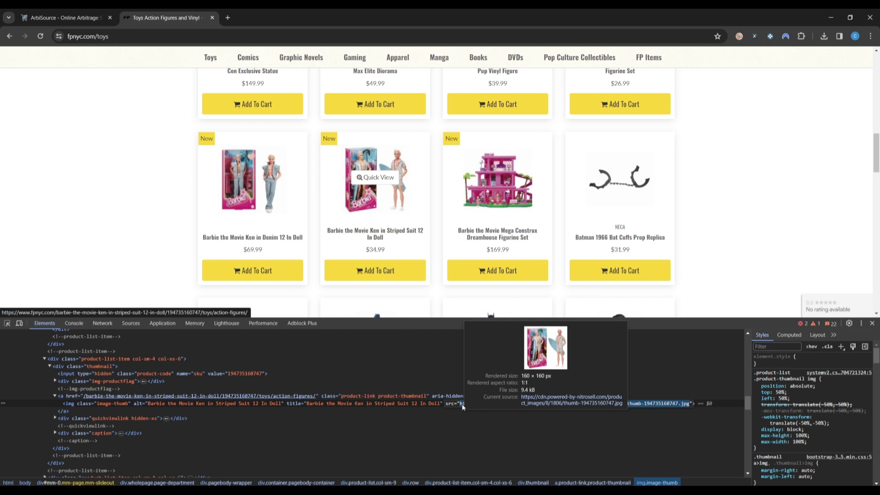
pyautogui.click(60, 18)
pyautogui.click(140, 169)
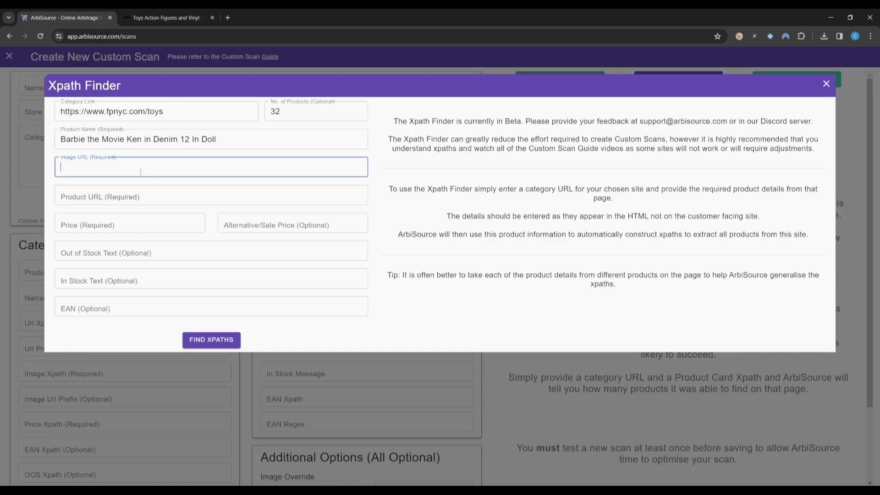
pyautogui.hotkey('ctrl', 'v')
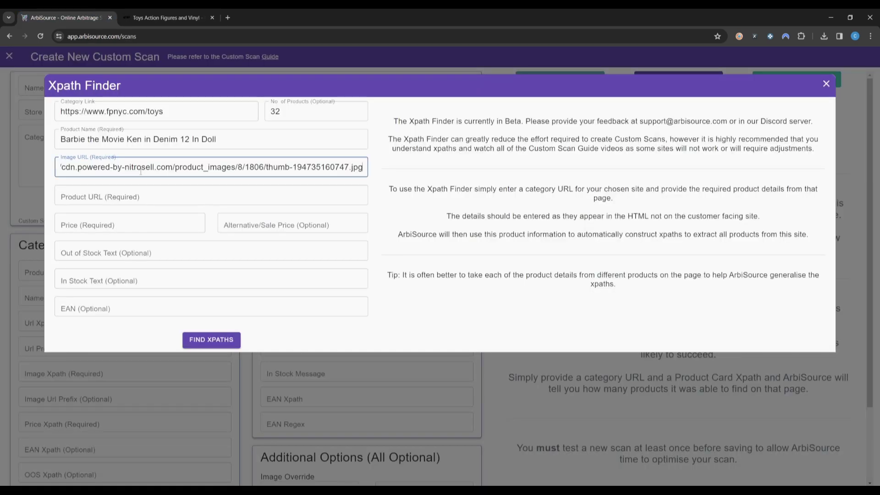
# Step: Copy the Dreamhouse product link's href path into Product URL
pyautogui.click(160, 19)
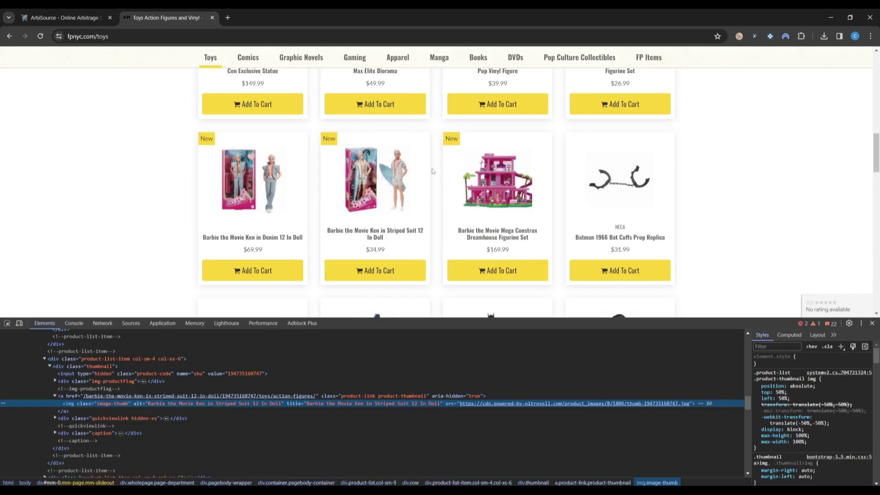
pyautogui.rightClick(456, 161)
pyautogui.click(476, 271)
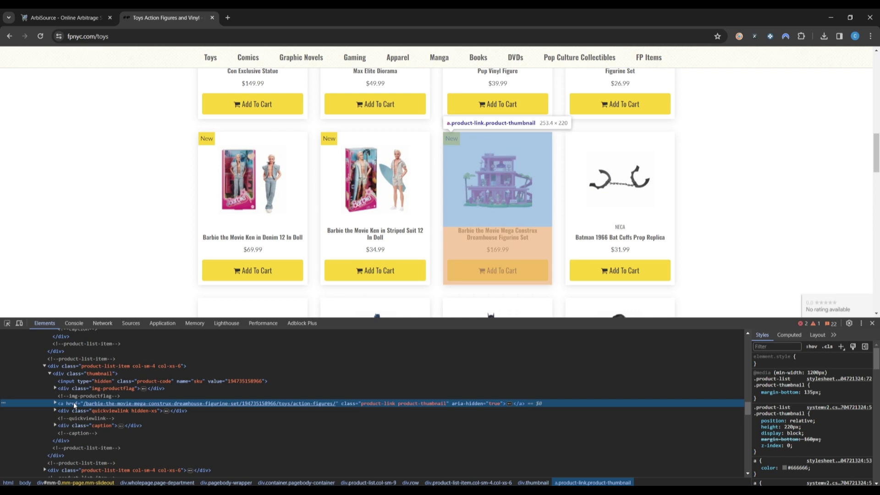
pyautogui.doubleClick(73, 402)
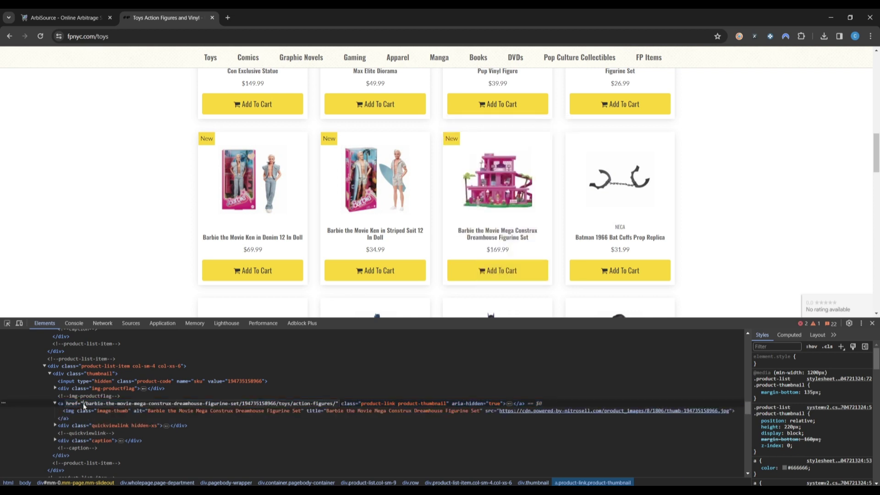
pyautogui.moveTo(84, 403); pyautogui.dragTo(335, 406)
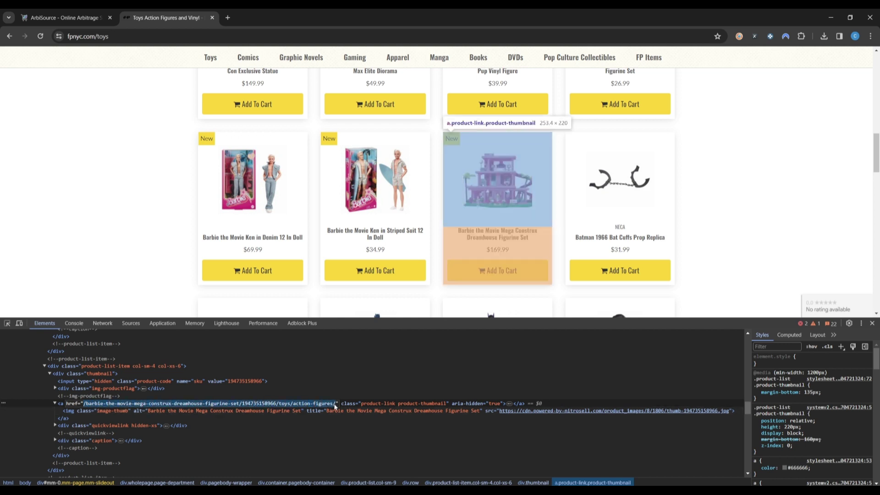
pyautogui.hotkey('ctrl', 'c')
pyautogui.click(64, 17)
pyautogui.click(156, 191)
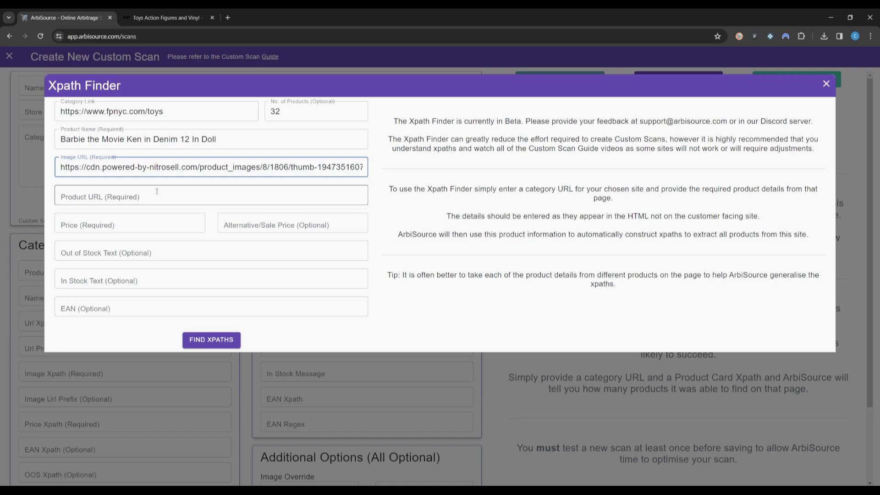
pyautogui.hotkey('ctrl', 'v')
# Step: Copy the Batman cuffs price $31.99 from DevTools into Price
pyautogui.click(165, 17)
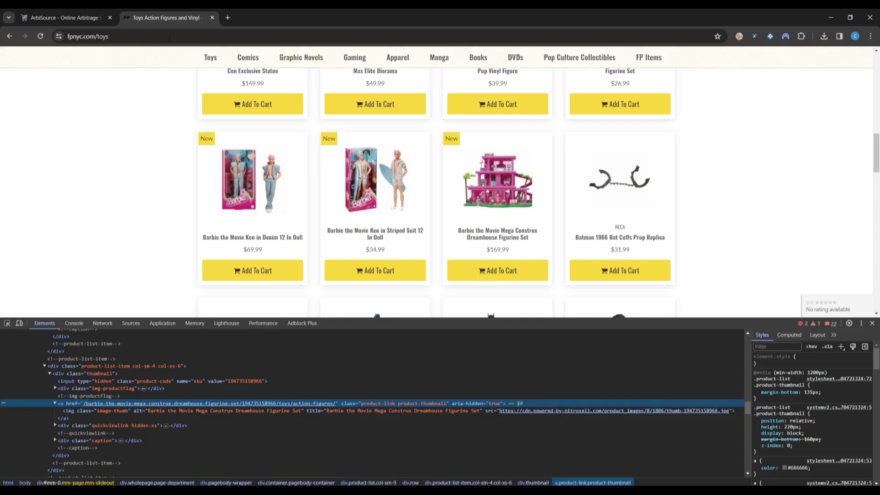
pyautogui.rightClick(623, 247)
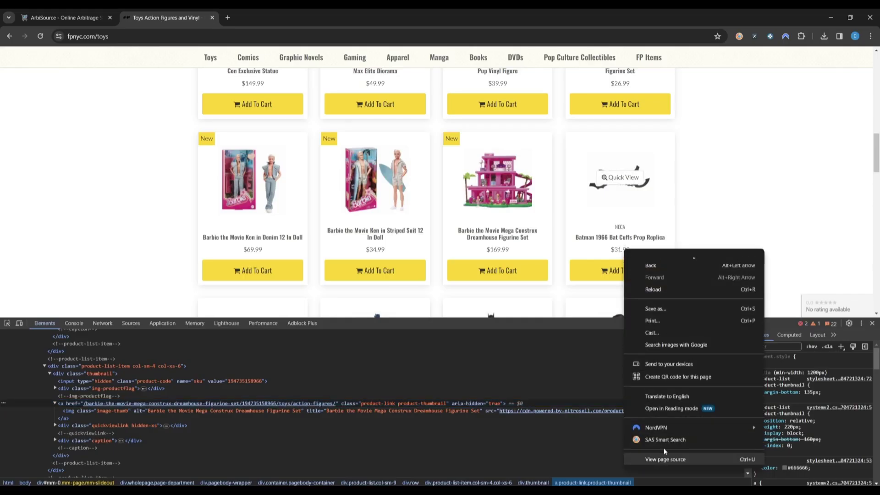
pyautogui.scroll(-1, 661, 461)
pyautogui.click(661, 462)
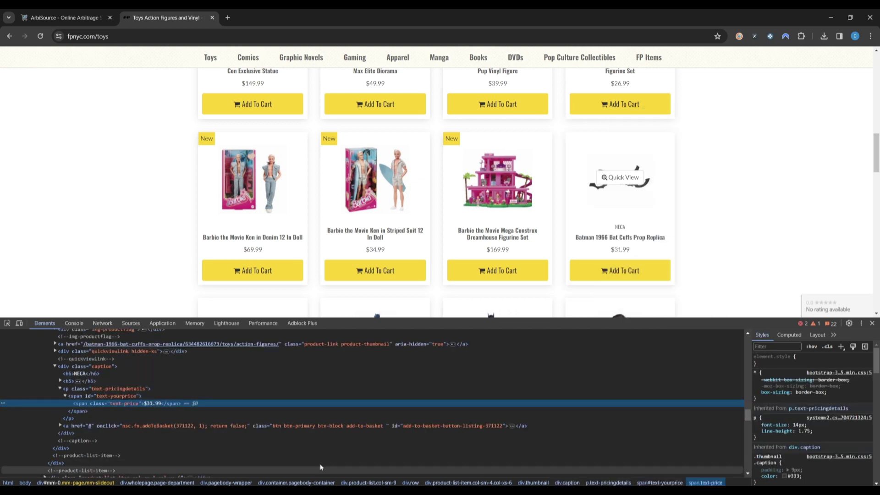
pyautogui.doubleClick(152, 403)
pyautogui.click(67, 18)
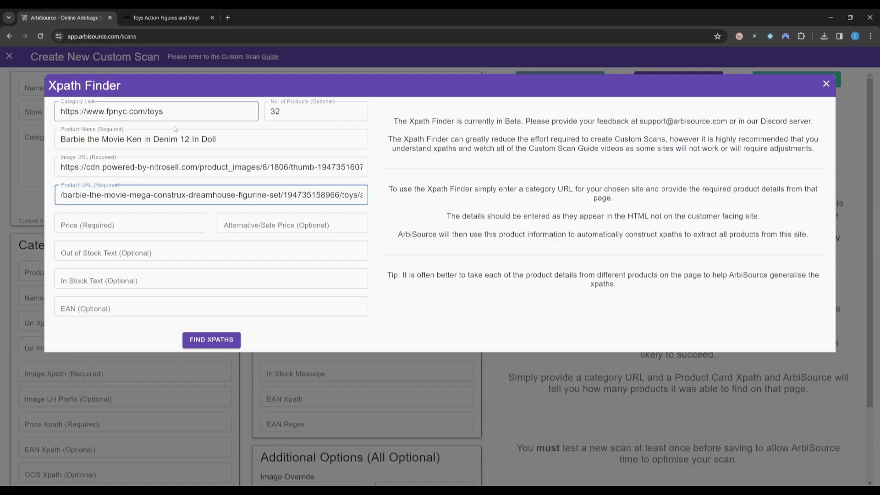
pyautogui.click(162, 216)
pyautogui.hotkey('ctrl', 'v')
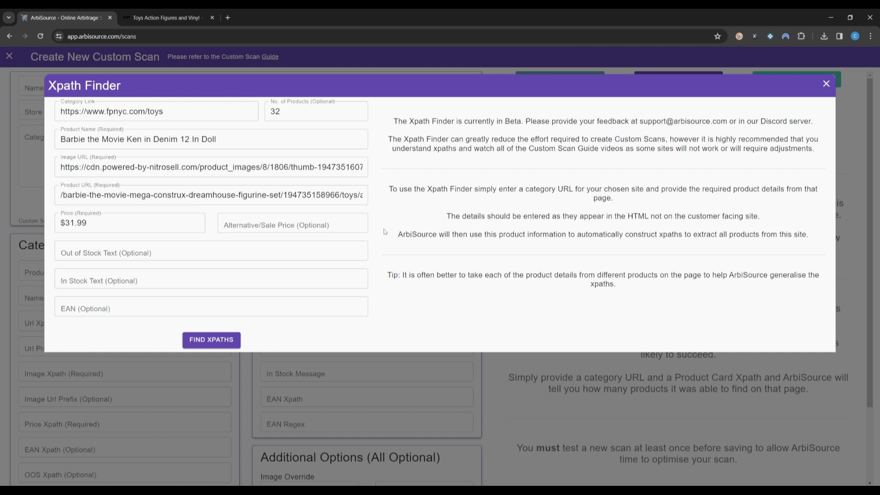
# Step: Copy the Dreamhouse button's 'add to cart' text from DevTools
pyautogui.click(165, 17)
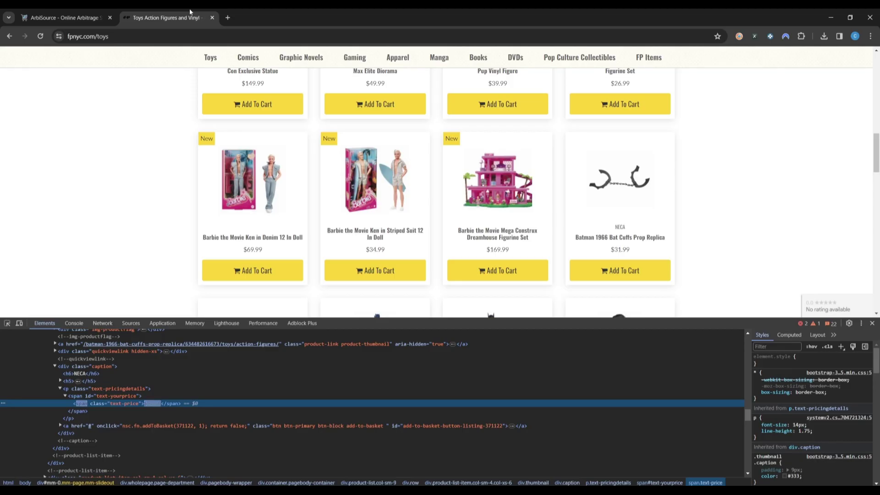
pyautogui.rightClick(507, 275)
pyautogui.click(527, 387)
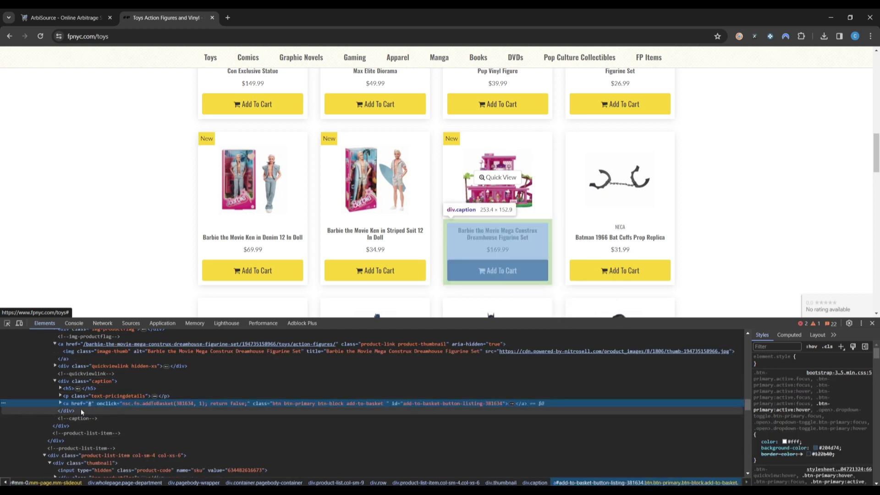
pyautogui.click(60, 403)
pyautogui.doubleClick(88, 418)
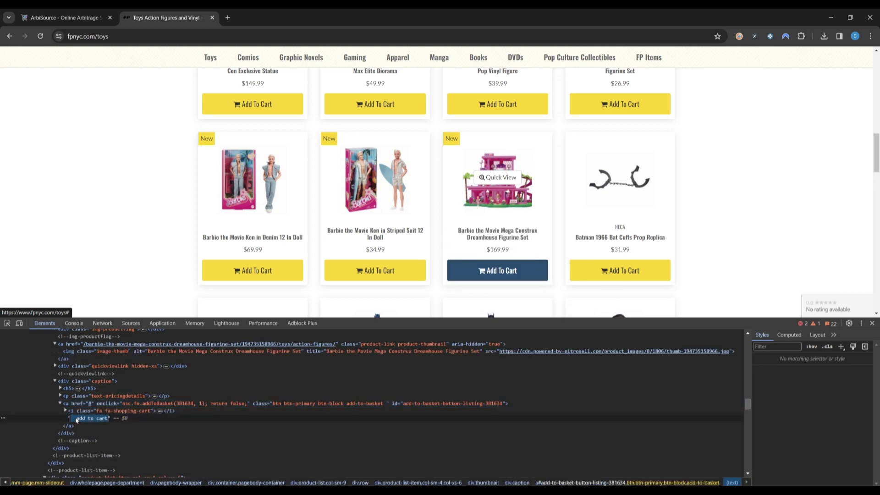
pyautogui.click(74, 17)
# Step: Enter 'add to cart' as In Stock Text and generate xpaths returning 32 results each
pyautogui.click(137, 275)
pyautogui.hotkey('ctrl', 'v')
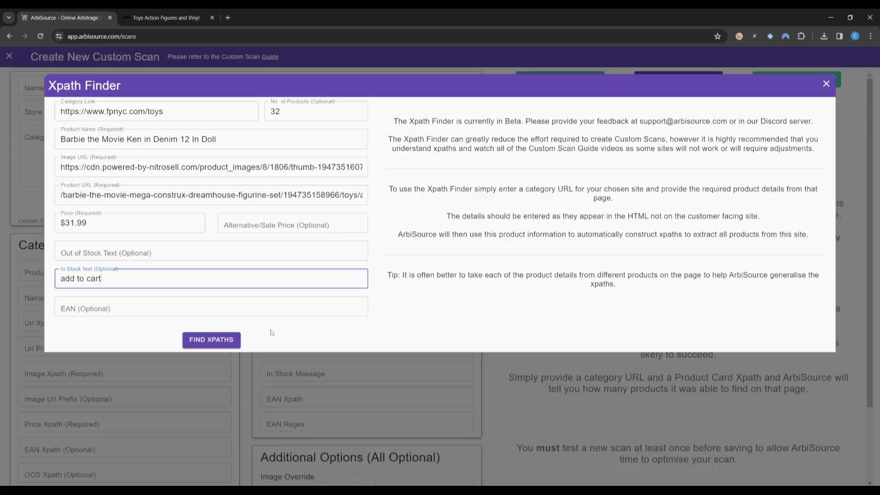
pyautogui.click(272, 332)
pyautogui.click(220, 341)
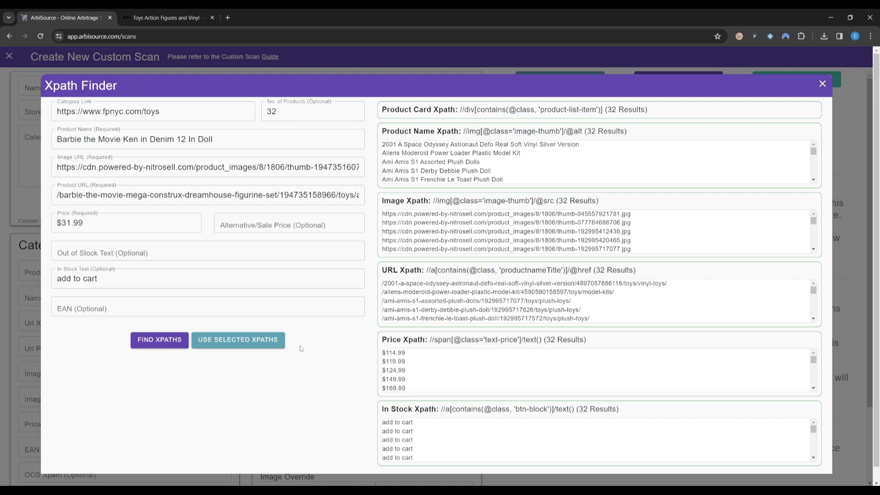
# Step: Apply the generated xpaths, name the store Forbidden Planet, and set Starting Page 1
pyautogui.click(277, 346)
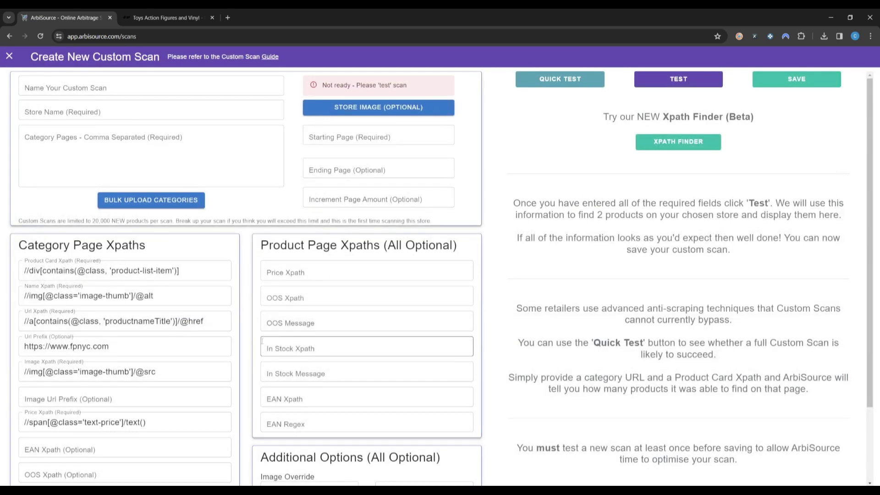
pyautogui.scroll(-2, 251, 341)
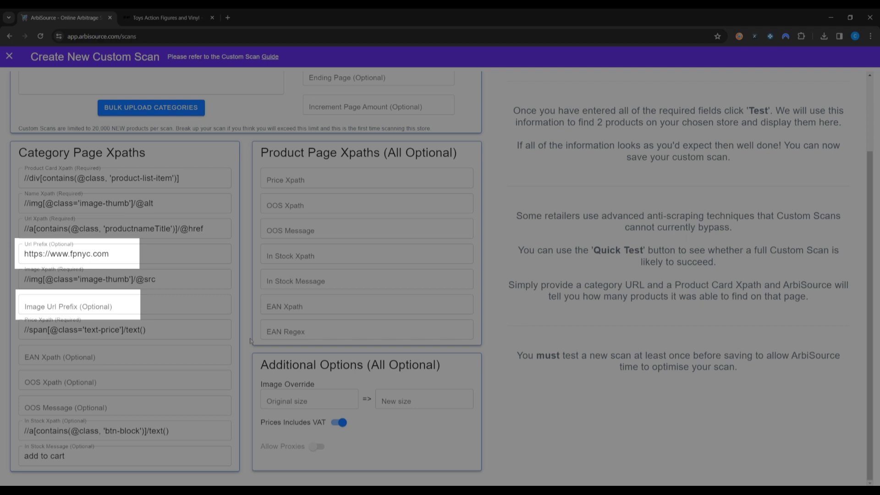
pyautogui.scroll(3, 250, 340)
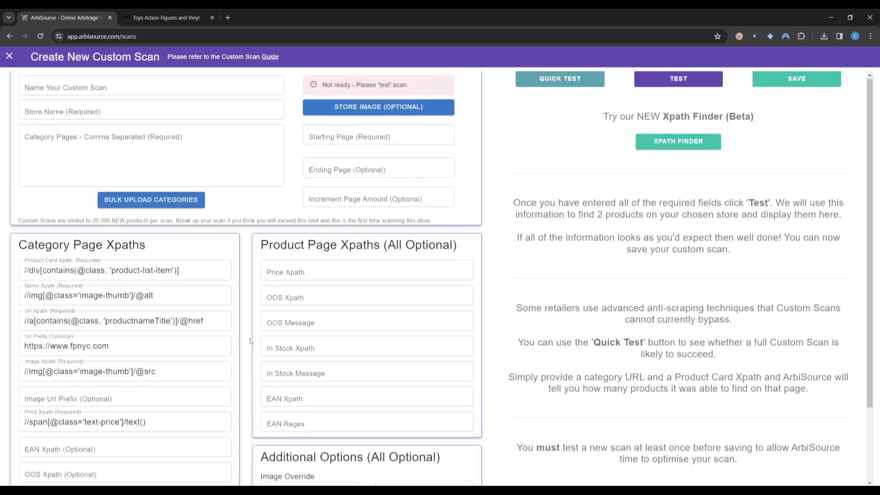
pyautogui.click(102, 109)
pyautogui.write('Fo')
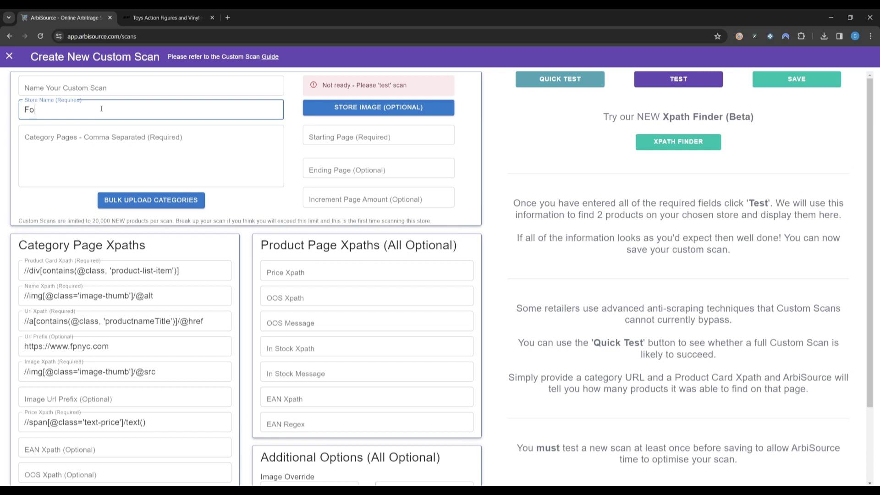
pyautogui.write('rbidden Planet')
pyautogui.click(310, 135)
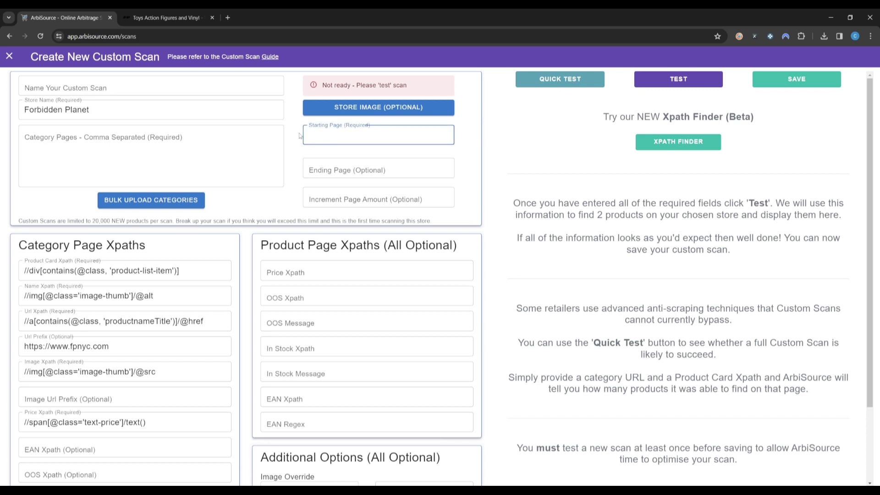
pyautogui.write('1')
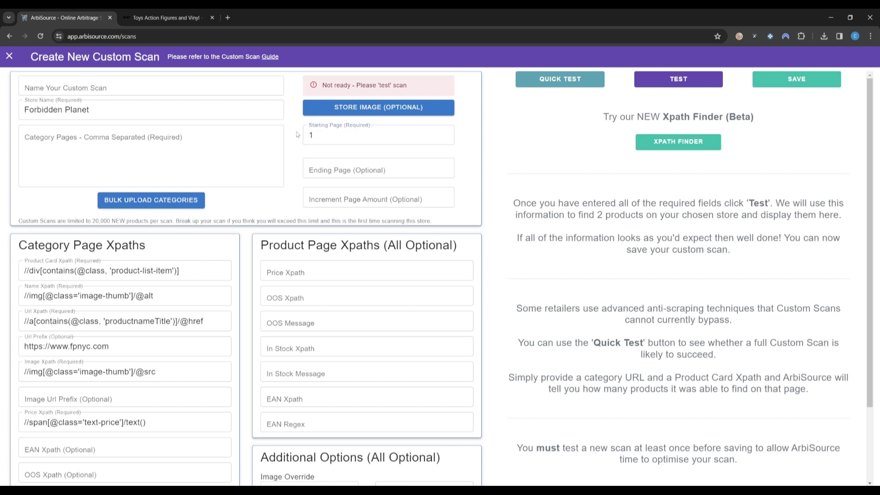
pyautogui.click(169, 19)
pyautogui.scroll(10, 210, 179)
pyautogui.moveTo(210, 124)
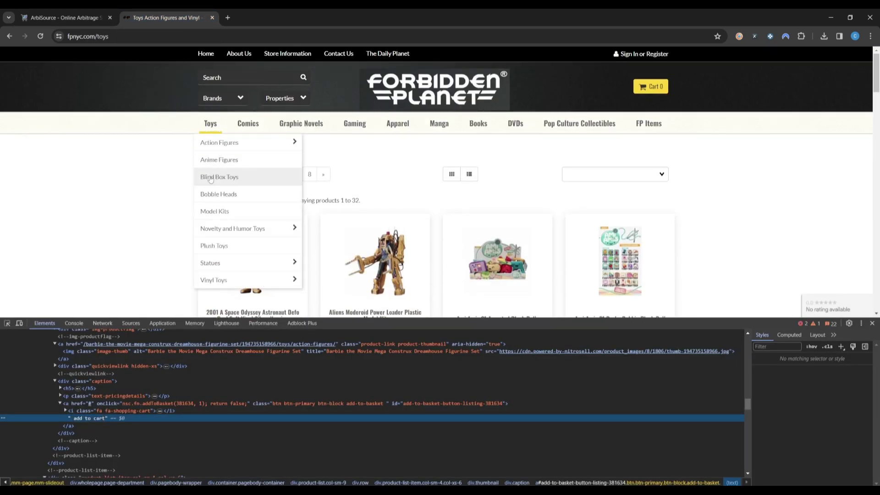
pyautogui.click(225, 176)
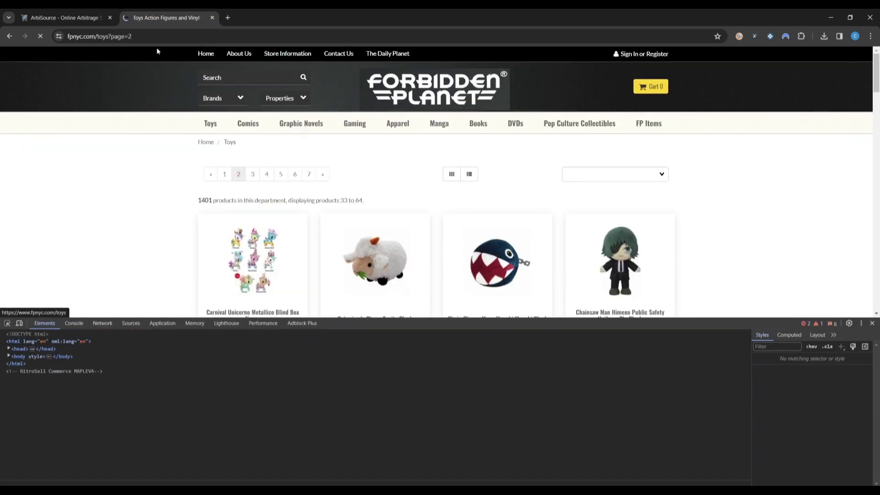
pyautogui.click(85, 19)
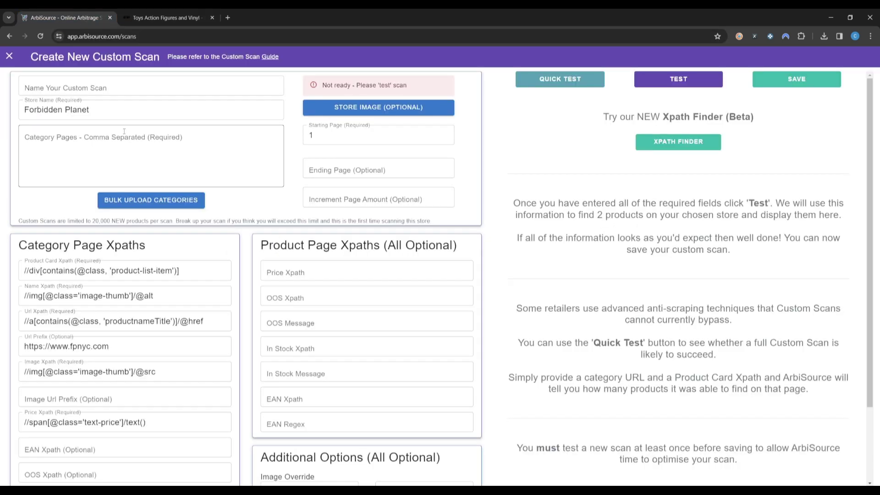
pyautogui.click(124, 131)
pyautogui.hotkey('ctrl', 'v')
pyautogui.write('{}')
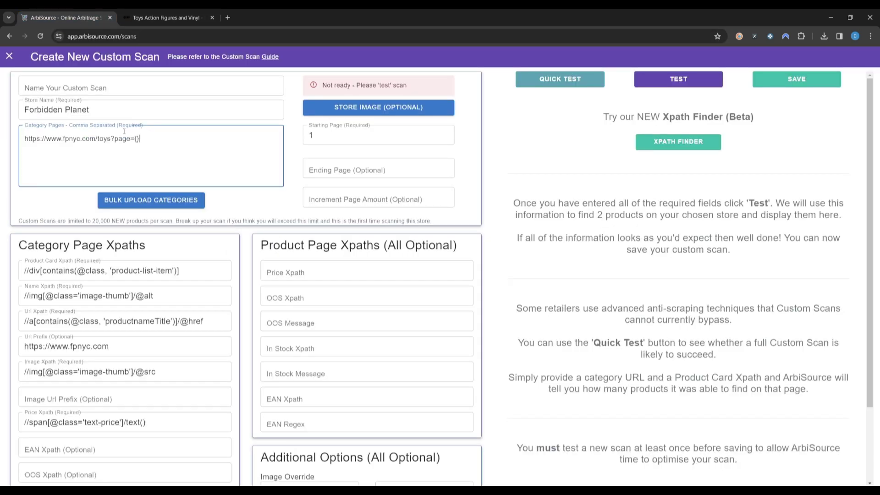
pyautogui.click(284, 215)
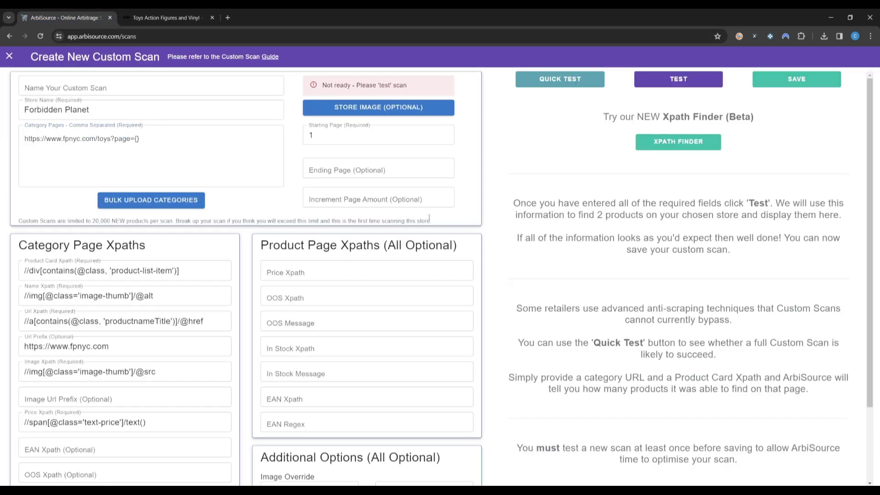
# Step: Run a test scan of Forbidden Planet, which flags small images and a missing EAN xpath
pyautogui.click(663, 87)
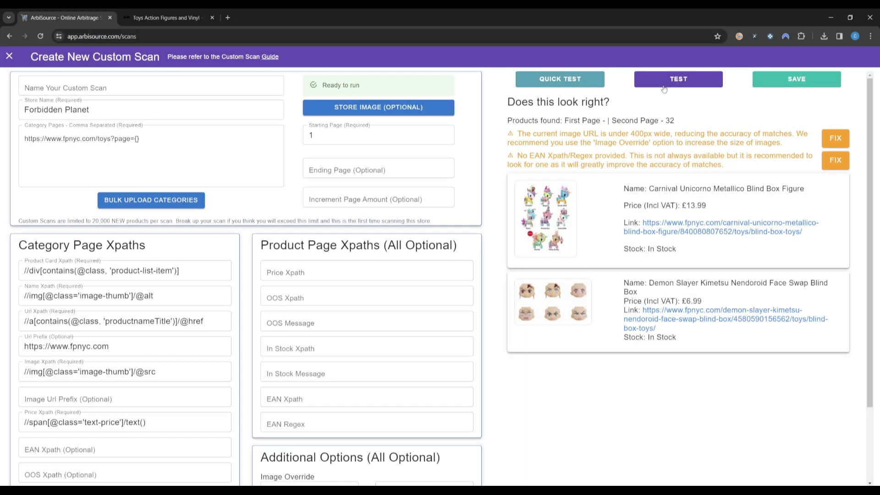
# Step: Enter the example product's full-size image address as the large image URL
pyautogui.click(825, 142)
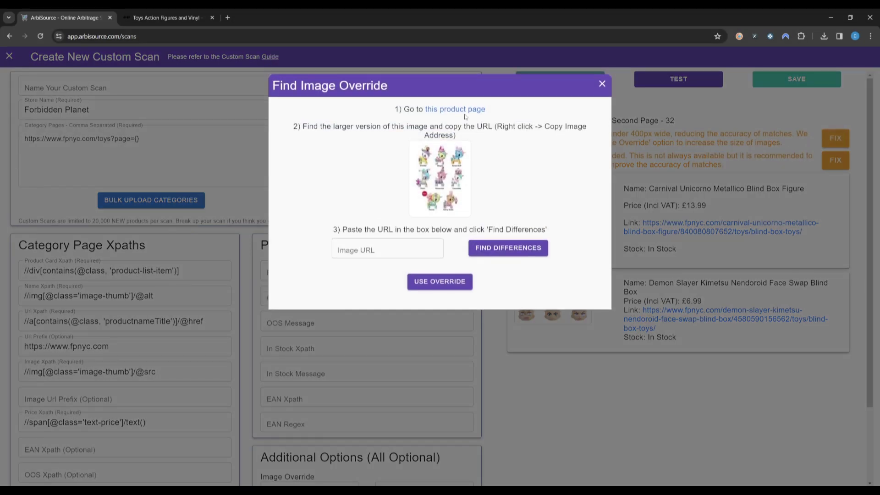
pyautogui.click(461, 112)
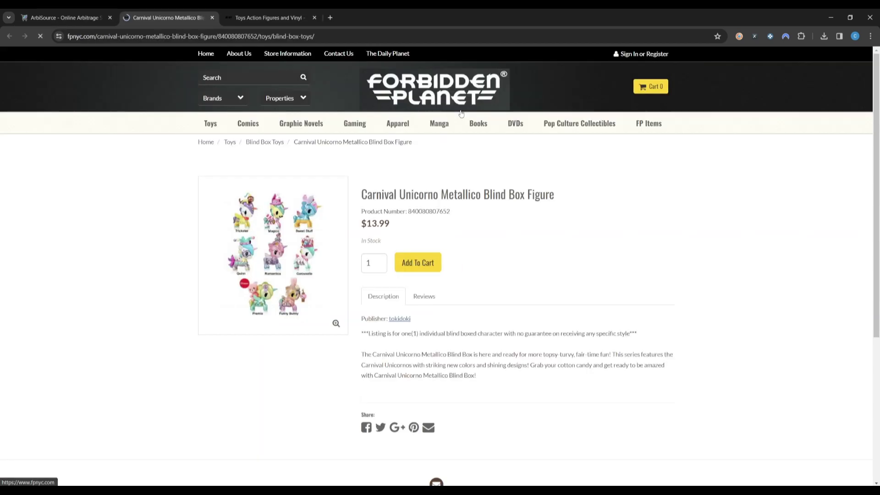
pyautogui.click(310, 225)
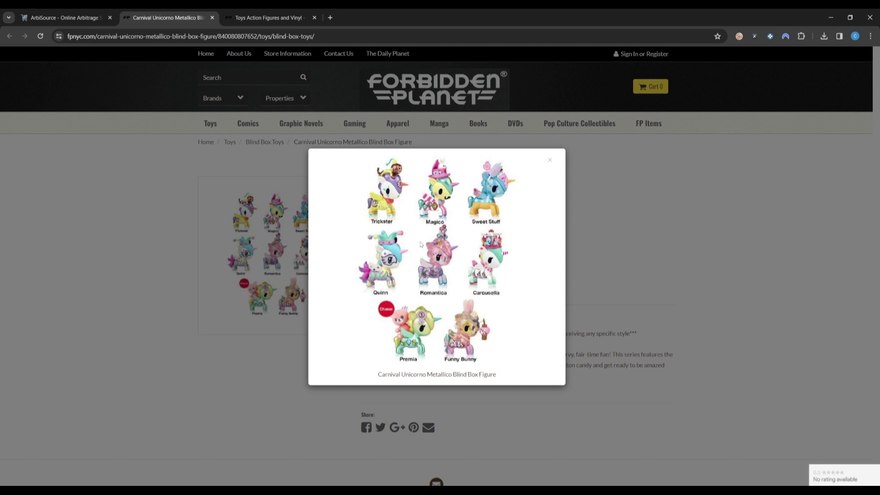
pyautogui.rightClick(421, 243)
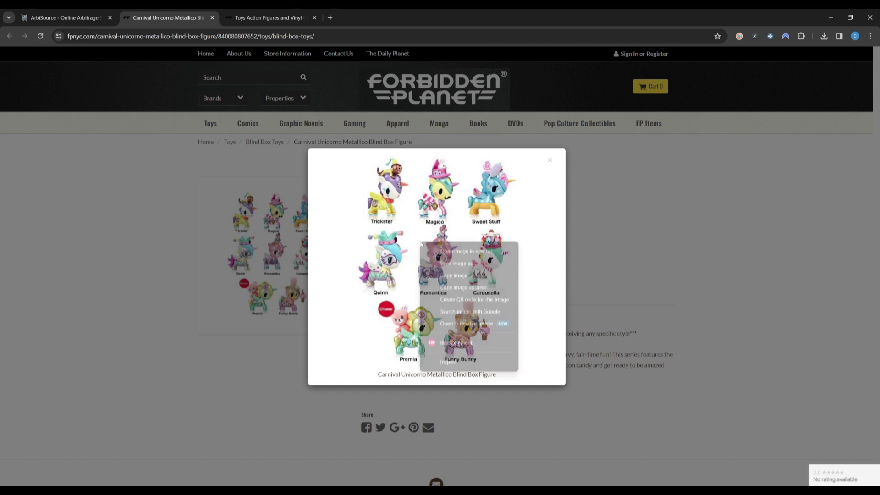
pyautogui.click(450, 285)
pyautogui.click(69, 17)
pyautogui.click(362, 248)
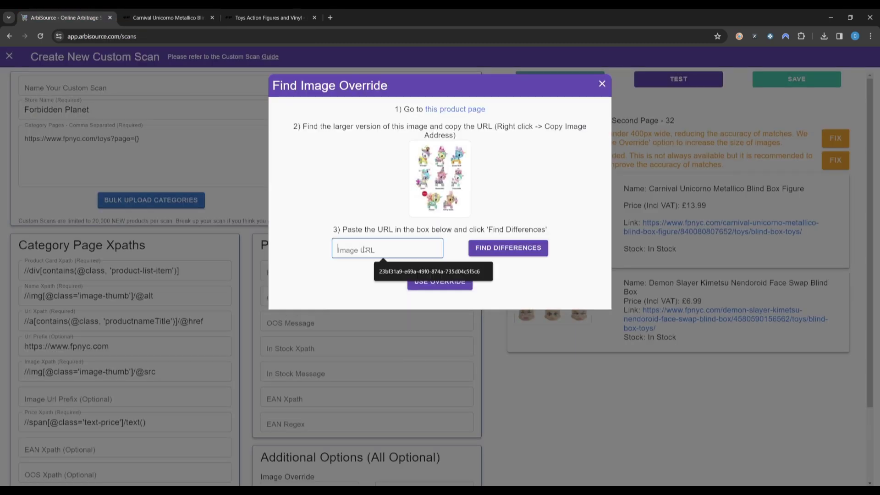
pyautogui.hotkey('ctrl', 'v')
# Step: Set and apply an image override replacing 'thumb' with 'large'
pyautogui.click(487, 255)
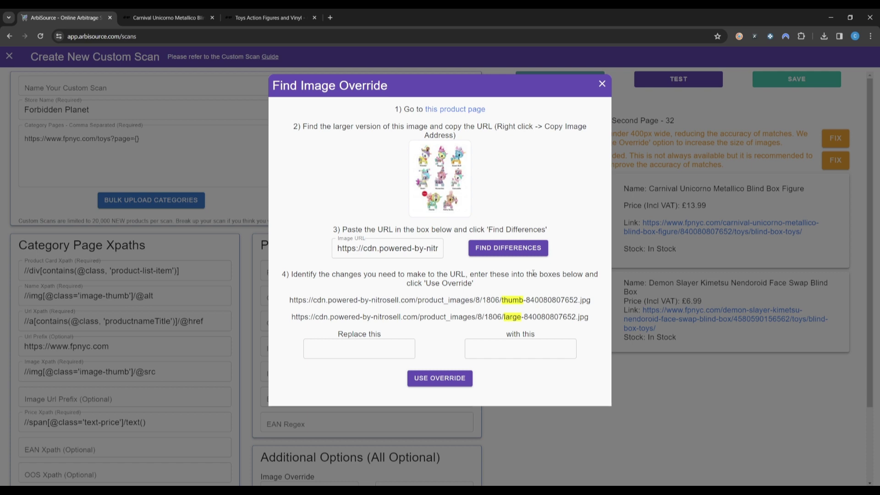
pyautogui.doubleClick(512, 300)
pyautogui.hotkey('ctrl', 'c')
pyautogui.click(359, 348)
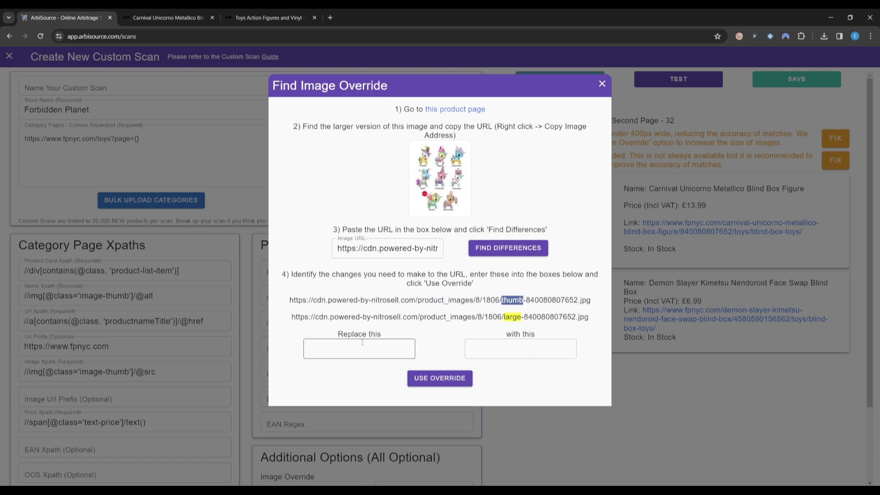
pyautogui.hotkey('ctrl', 'v')
pyautogui.doubleClick(512, 316)
pyautogui.hotkey('ctrl', 'c')
pyautogui.click(504, 348)
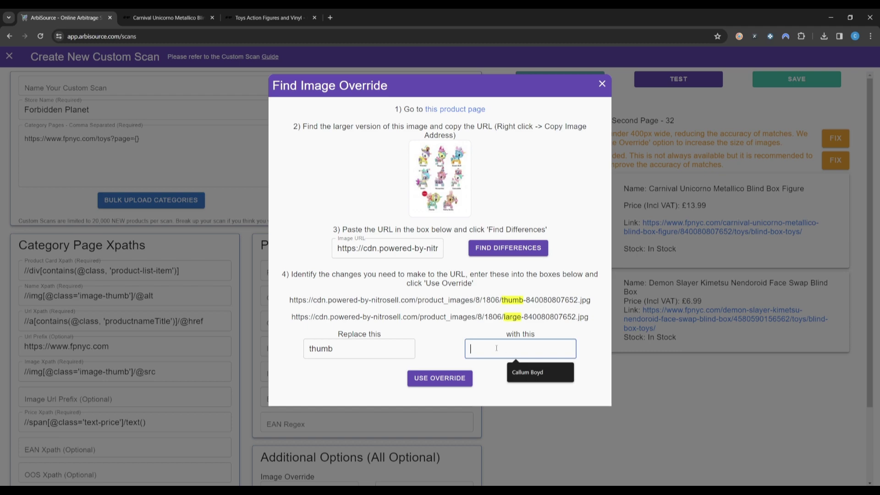
pyautogui.hotkey('ctrl', 'v')
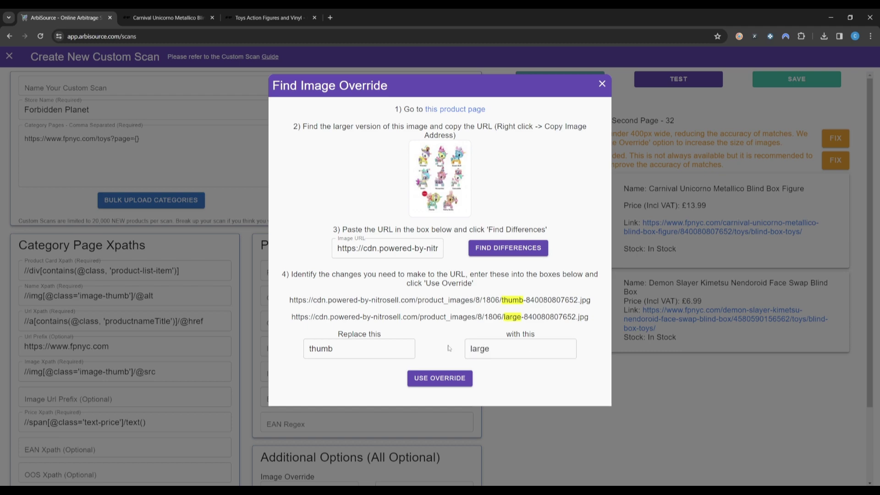
pyautogui.click(439, 378)
pyautogui.scroll(-2, 443, 380)
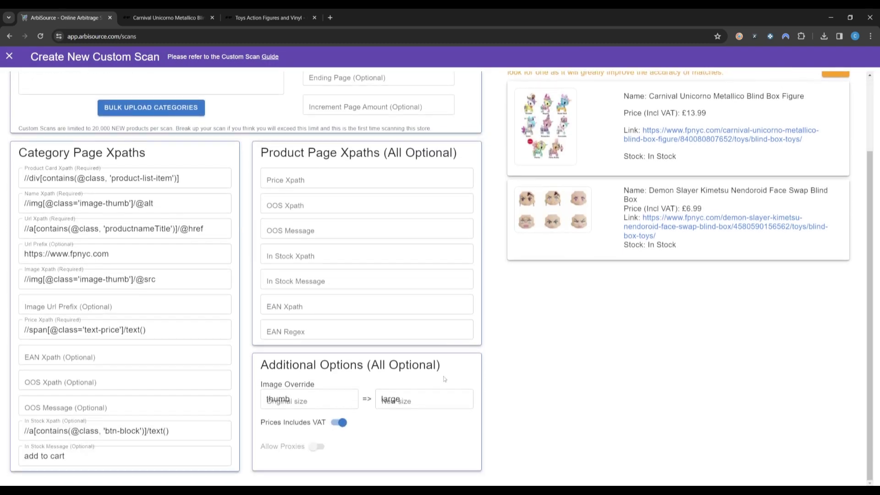
pyautogui.click(403, 399)
pyautogui.click(338, 399)
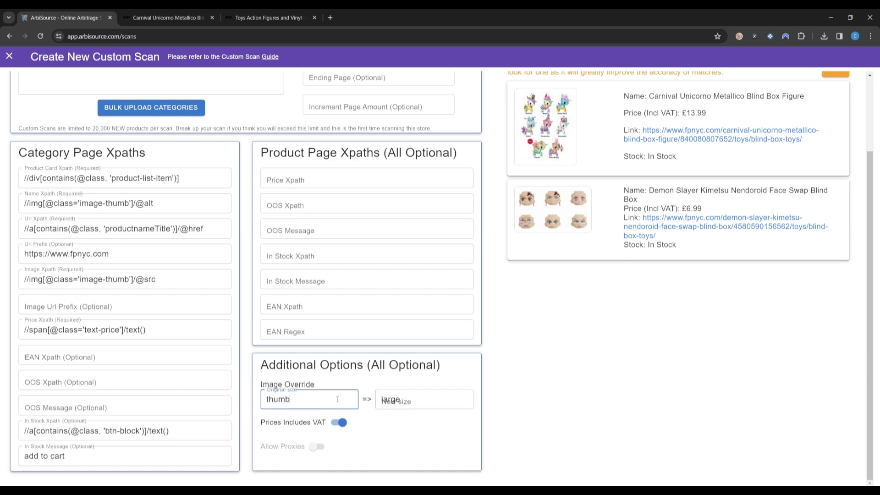
# Step: Begin fixing the missing EAN xpath warning
pyautogui.scroll(2, 500, 321)
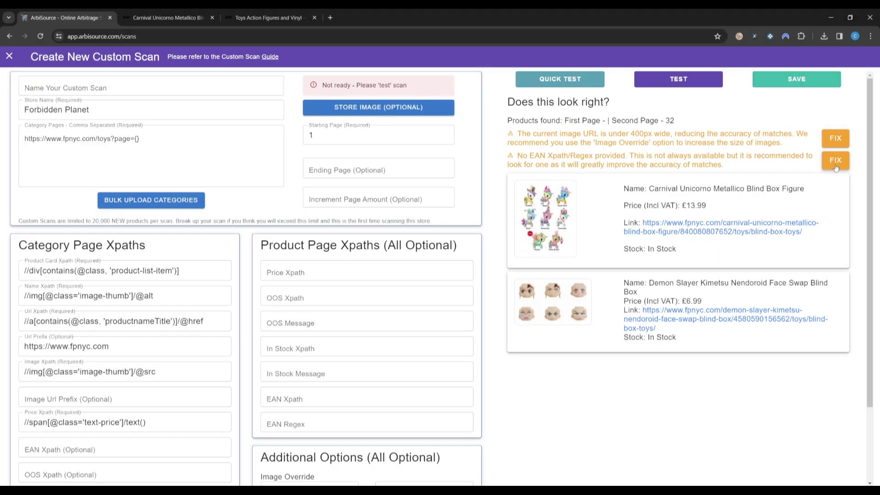
pyautogui.click(836, 163)
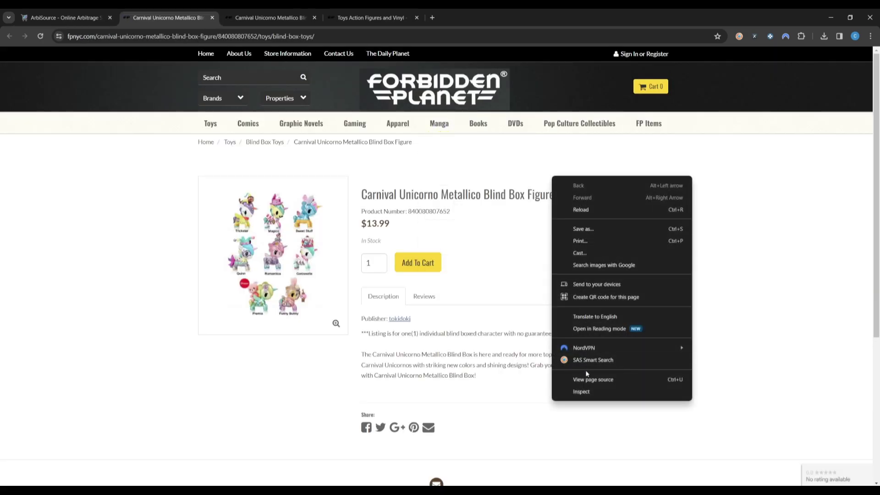
pyautogui.click(587, 379)
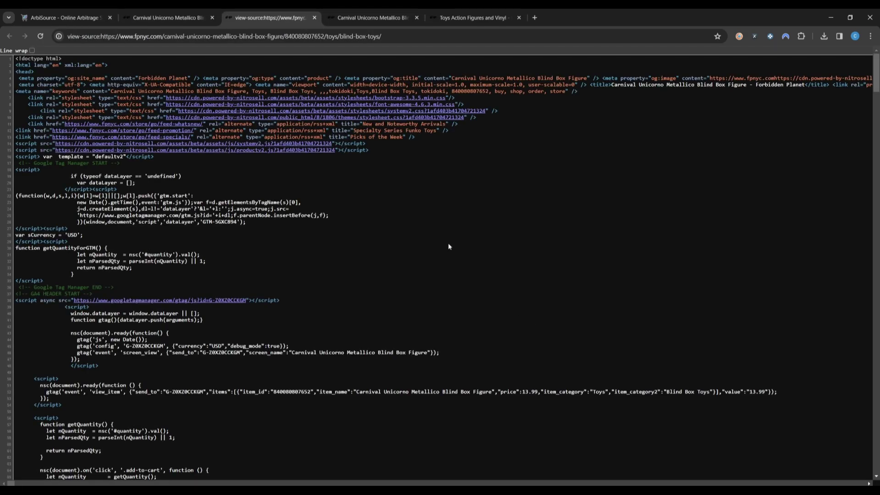
pyautogui.hotkey('ctrl', 'f')
pyautogui.write('barcode')
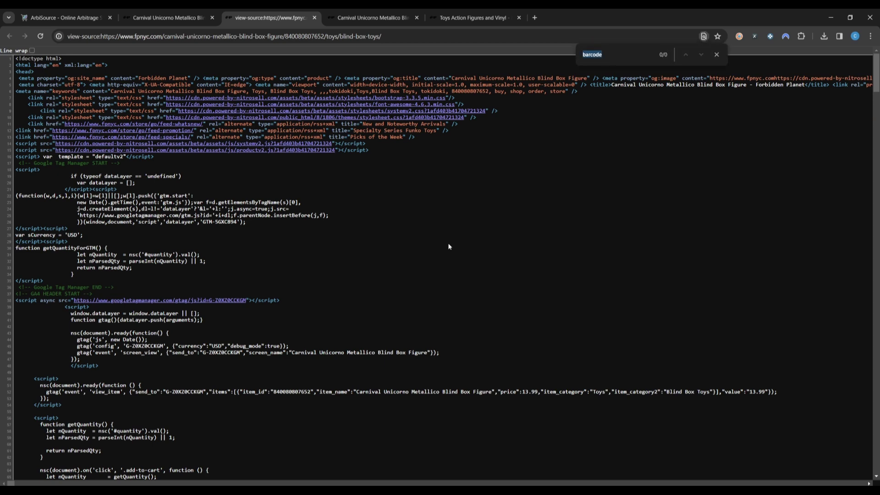
pyautogui.hotkey('ctrl', 'a')
pyautogui.write('gtin')
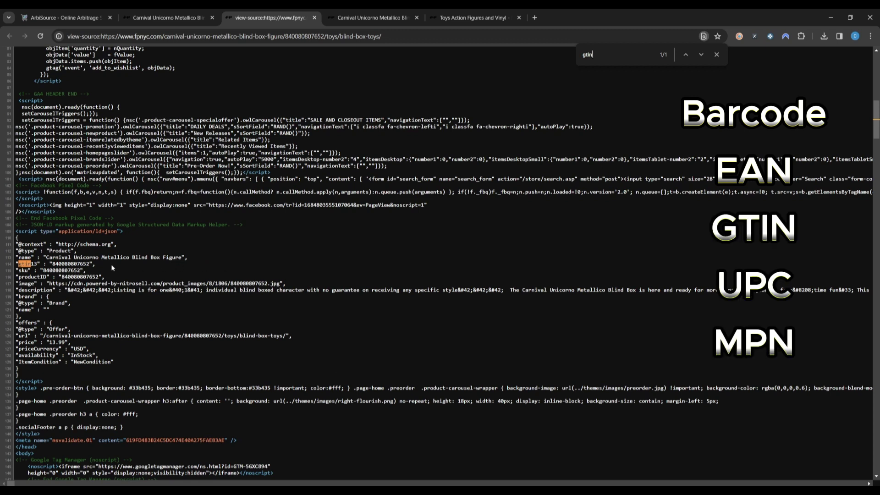
pyautogui.doubleClick(71, 264)
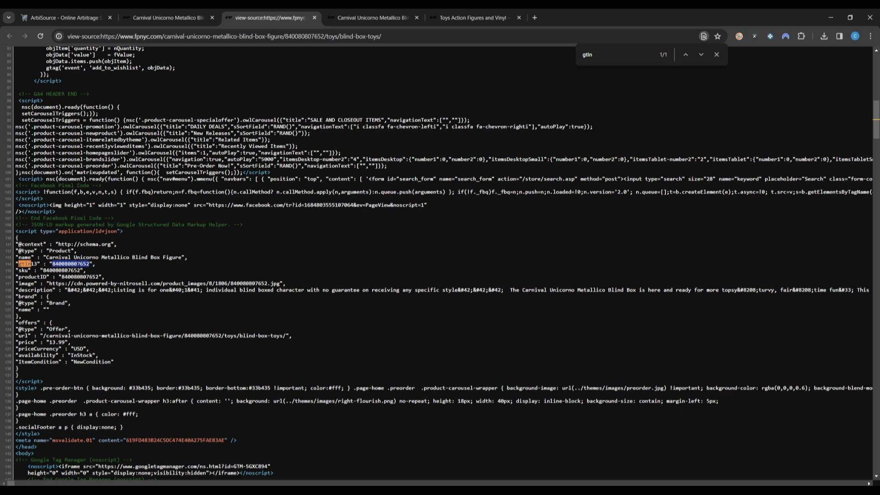
pyautogui.hotkey('ctrl', 'c')
pyautogui.click(64, 17)
pyautogui.click(402, 193)
pyautogui.hotkey('ctrl', 'v')
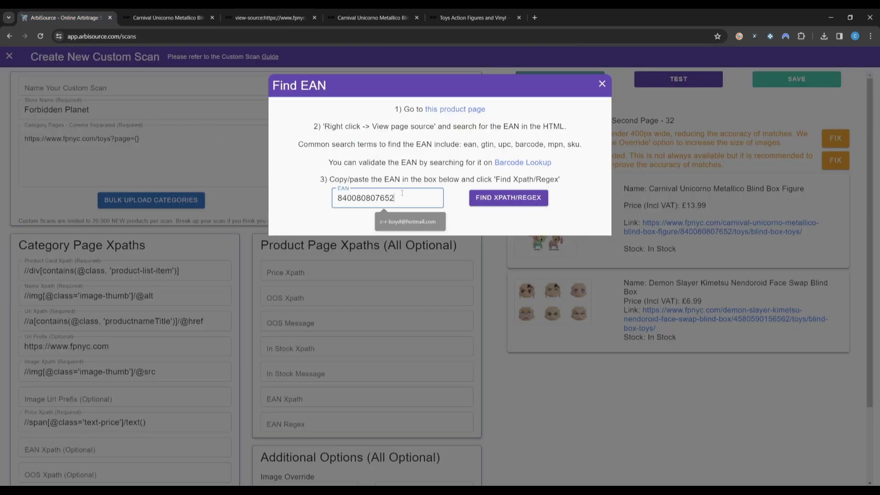
pyautogui.click(488, 201)
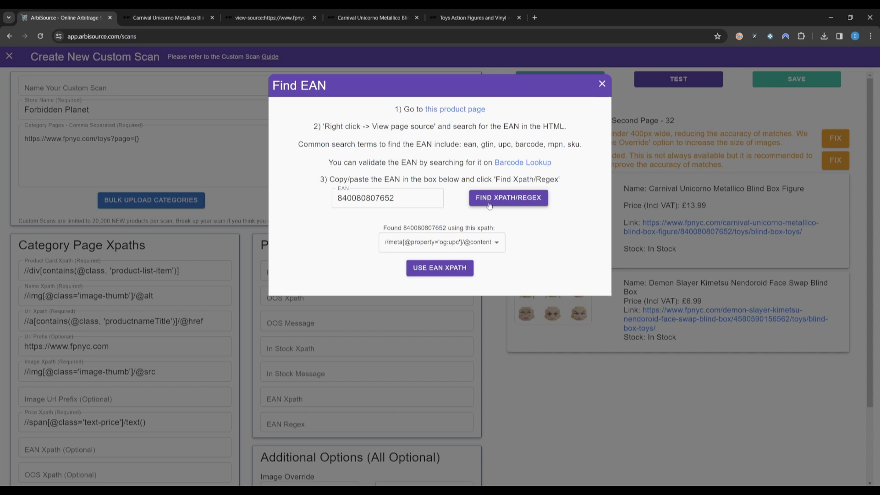
pyautogui.click(497, 243)
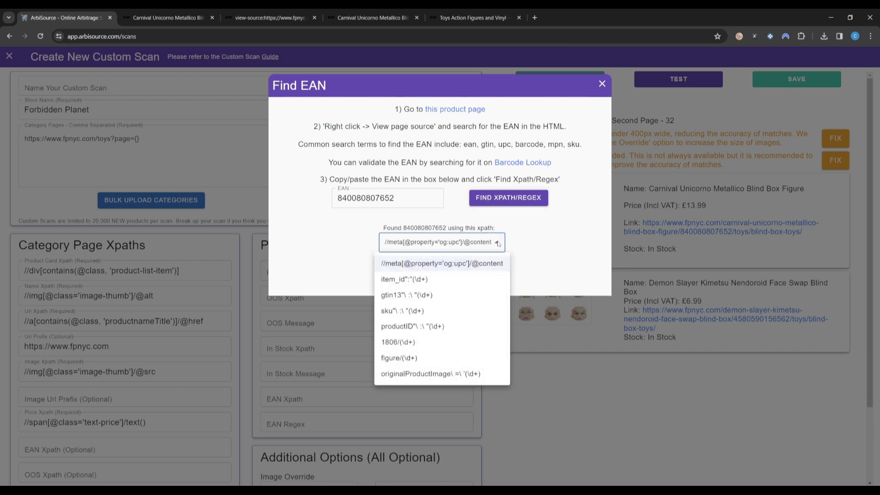
pyautogui.click(532, 241)
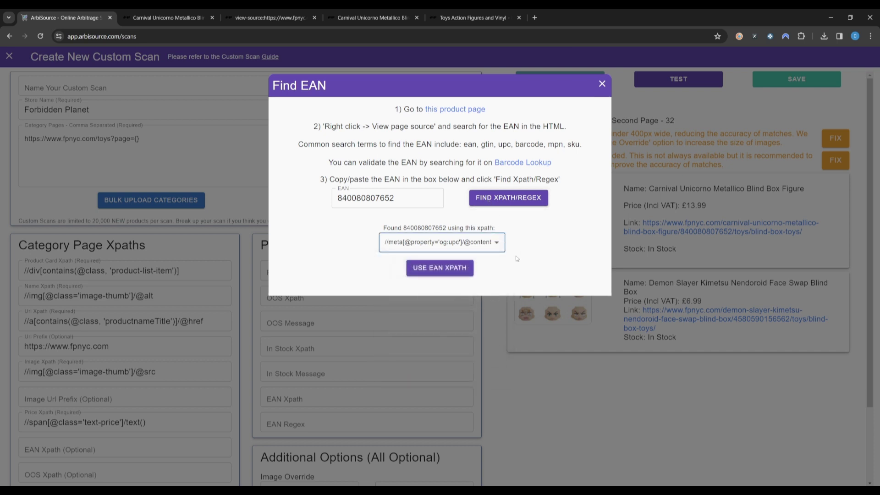
pyautogui.click(460, 270)
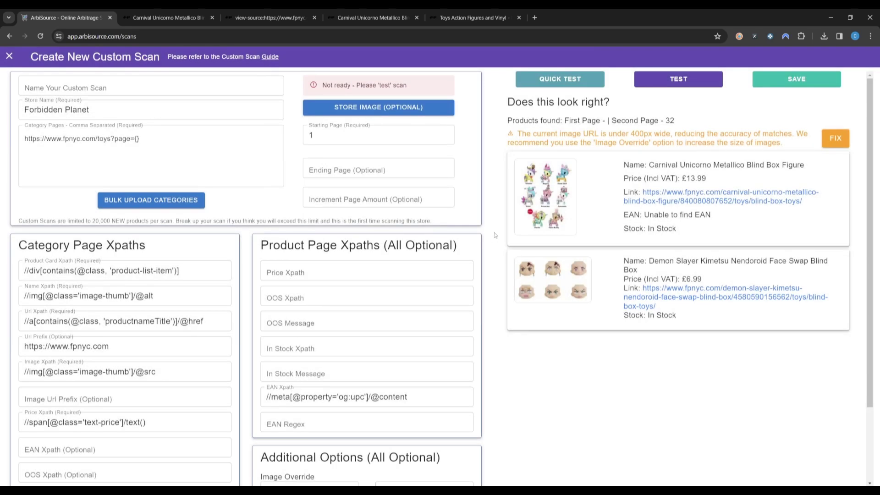
# Step: Rerun the Forbidden Planet scan test with the new og:upc EAN xpath
pyautogui.click(680, 87)
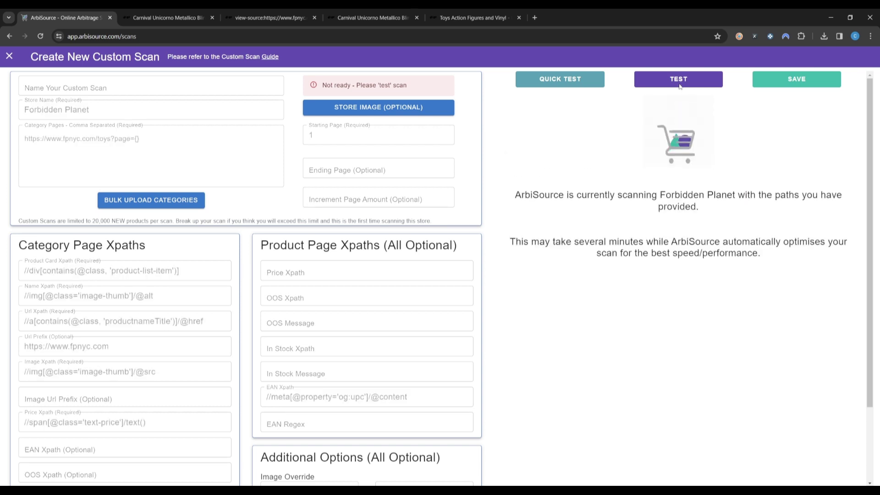